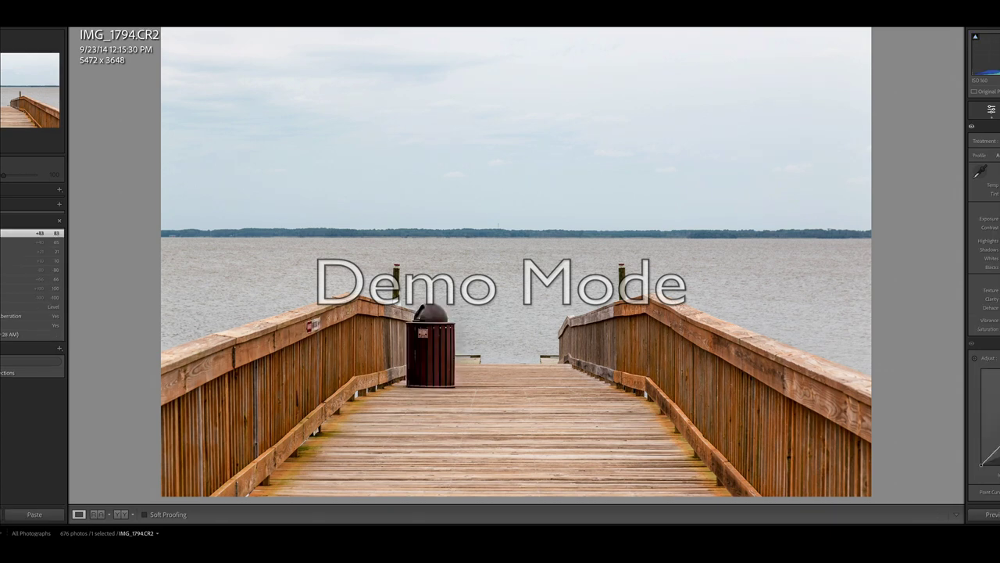
Move to the dock photo IMG_1794.CR2 in Lightroom Classic
{"action": "key", "text": "Right"}
Send IMG_1794.CR2 to Photoshop (Beta) from the photo's context menu
{"action": "right_click", "coordinate": [519, 338]}
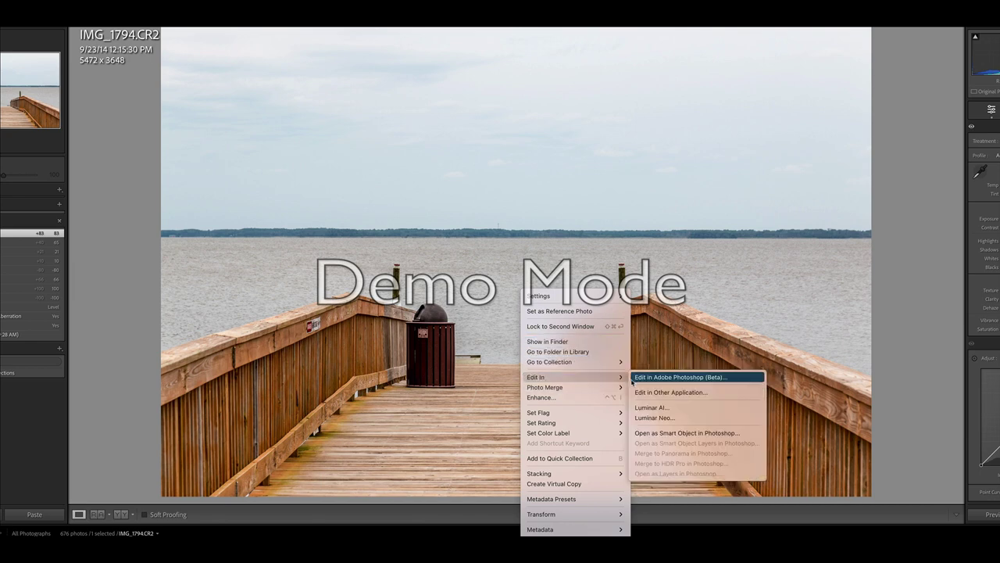
{"action": "key", "text": "Escape"}
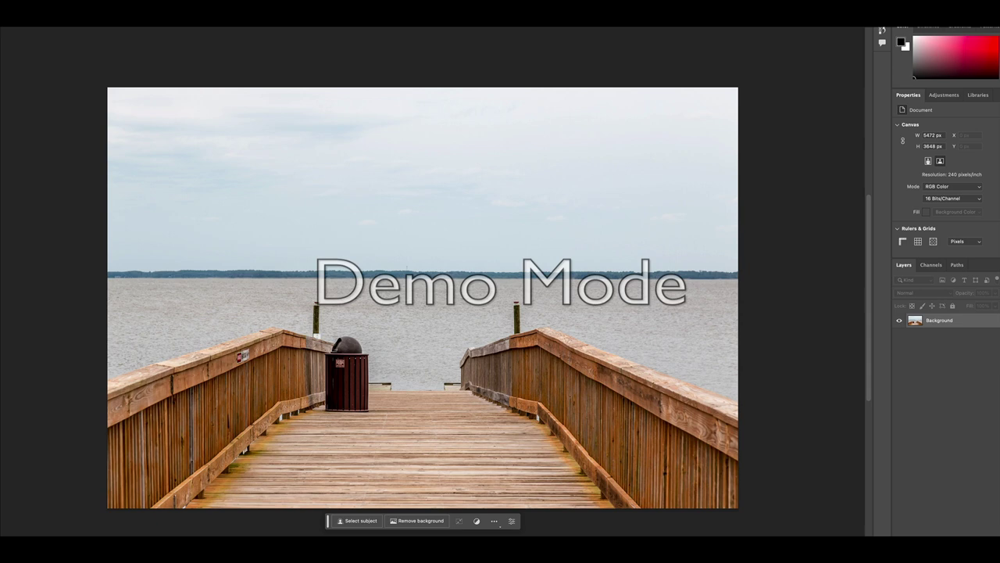
Duplicate the photo to Layer 1, zoom in, and lasso around the trash can
{"action": "key", "text": "ctrl+j"}
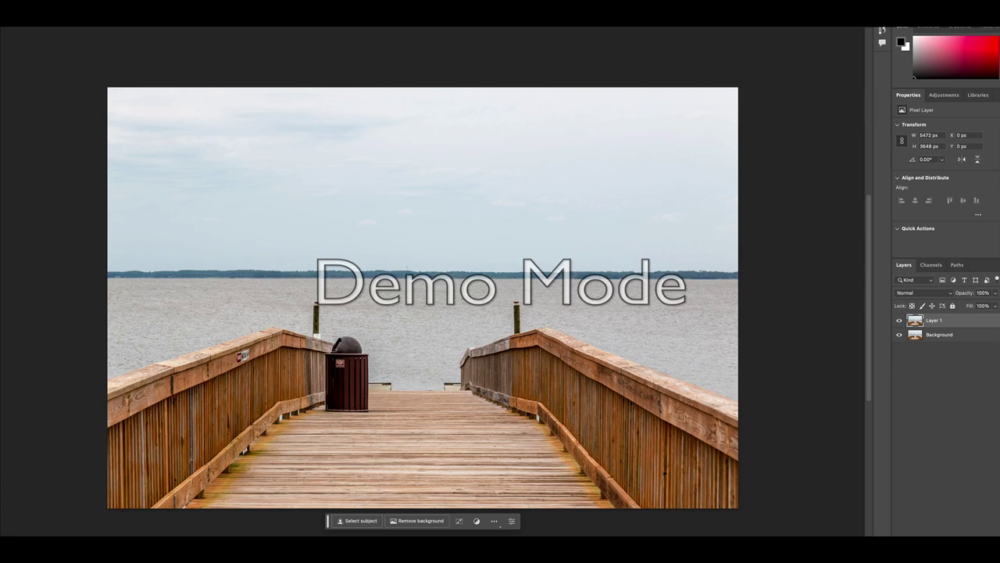
{"action": "key", "text": "z"}
{"action": "left_click_drag", "start_coordinate": [266, 361], "coordinate": [308, 372]}
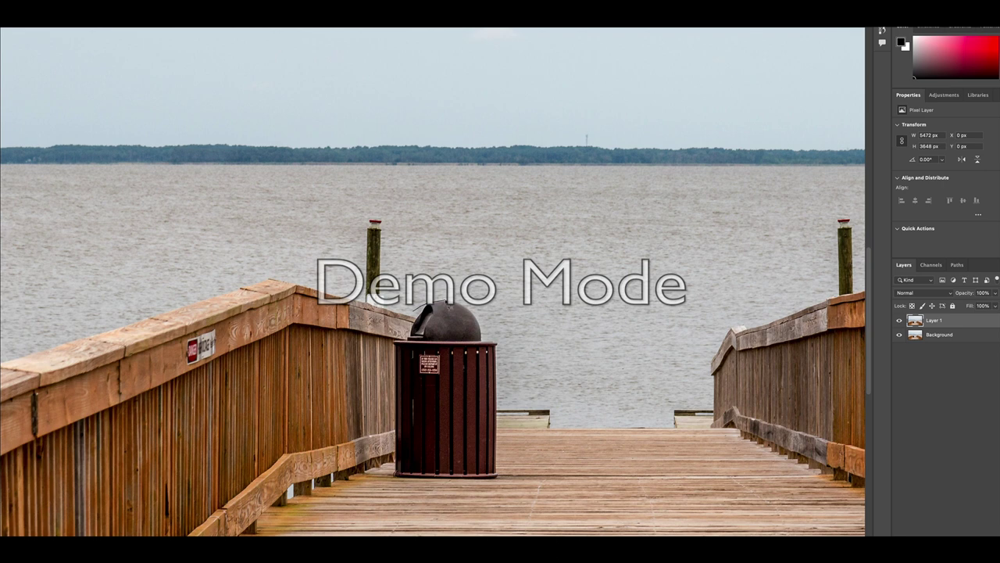
{"action": "mouse_move", "coordinate": [479, 317]}
{"action": "left_mouse_down"}
{"action": "mouse_move", "coordinate": [494, 333]}
{"action": "mouse_move", "coordinate": [507, 405]}
{"action": "mouse_move", "coordinate": [504, 488]}
{"action": "mouse_move", "coordinate": [410, 488]}
{"action": "mouse_move", "coordinate": [392, 481]}
{"action": "mouse_move", "coordinate": [386, 464]}
{"action": "mouse_move", "coordinate": [389, 344]}
{"action": "mouse_move", "coordinate": [408, 308]}
{"action": "left_mouse_up"}
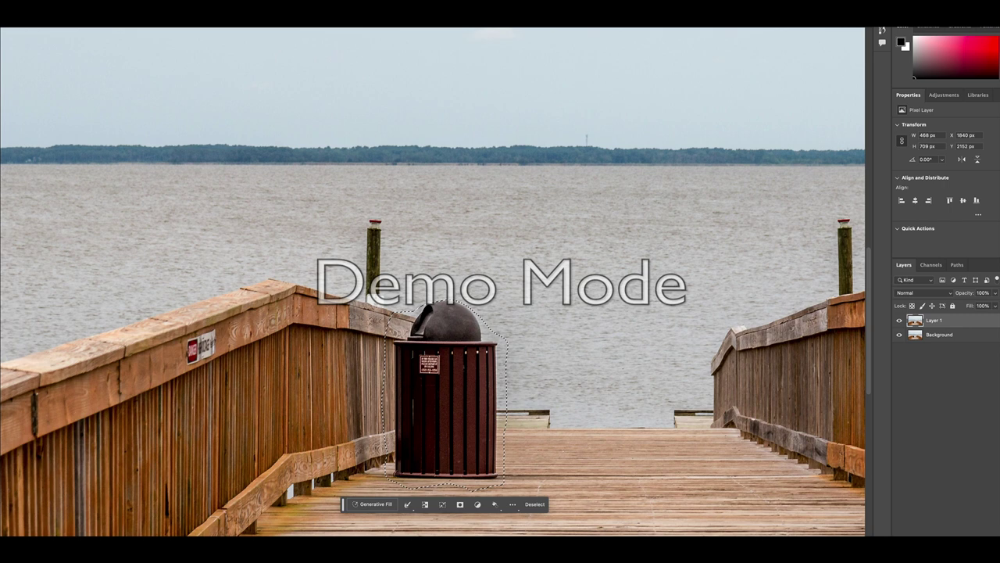
Accept the terms and run Generative Fill over the trash can with an empty prompt
{"action": "left_click", "coordinate": [370, 504]}
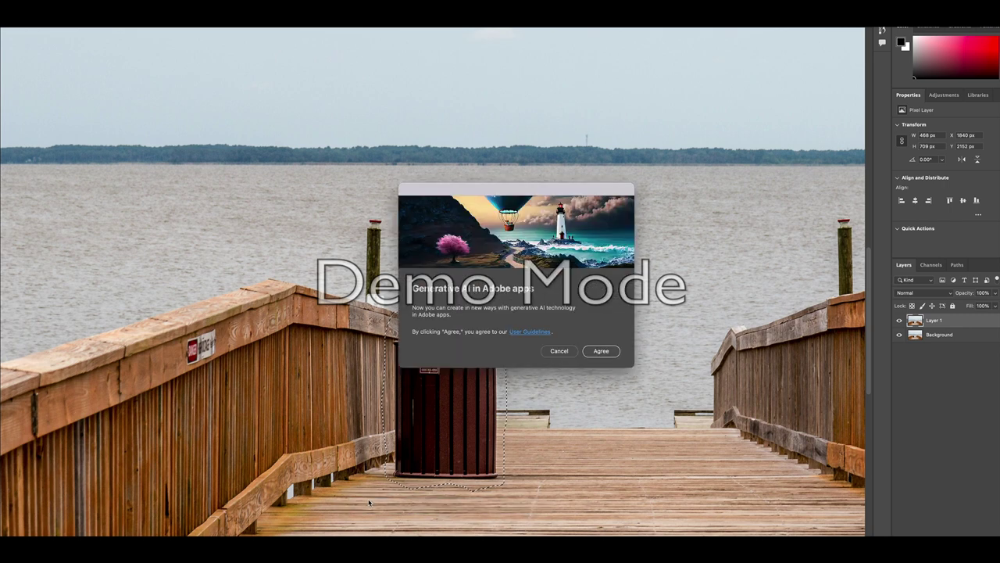
{"action": "left_click", "coordinate": [601, 351]}
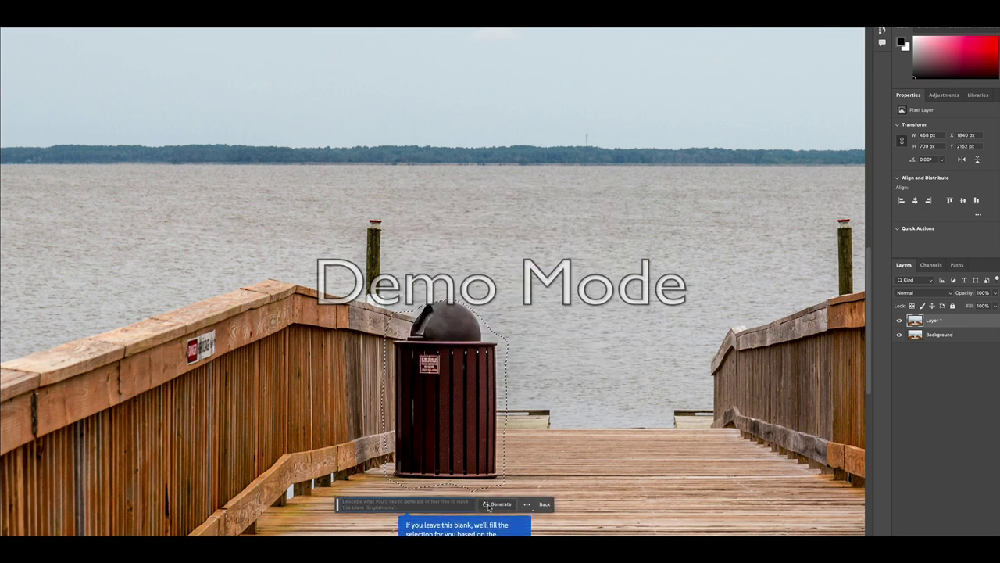
{"action": "left_click", "coordinate": [492, 504]}
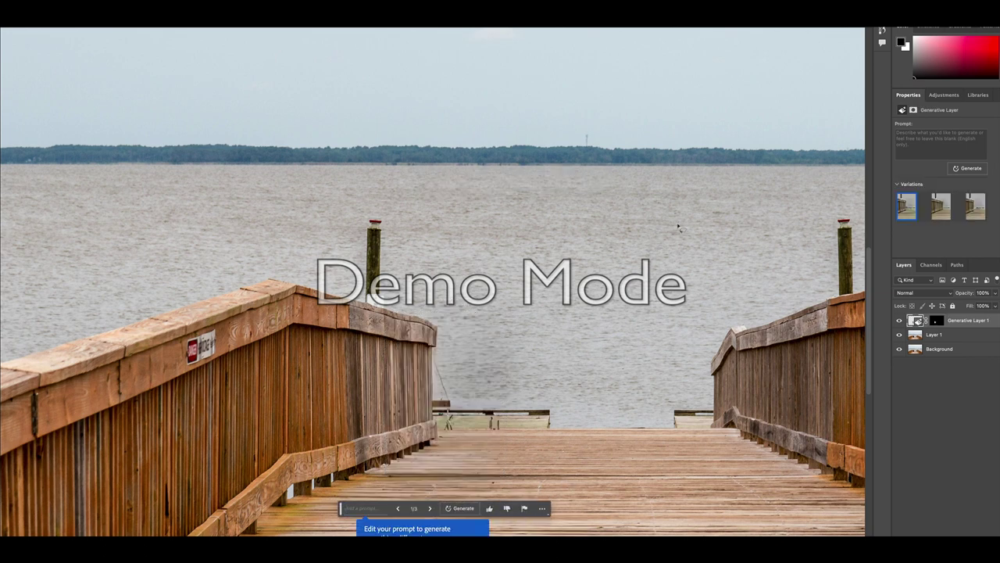
Compare the generated variations and keep the second one
{"action": "left_click", "coordinate": [942, 207]}
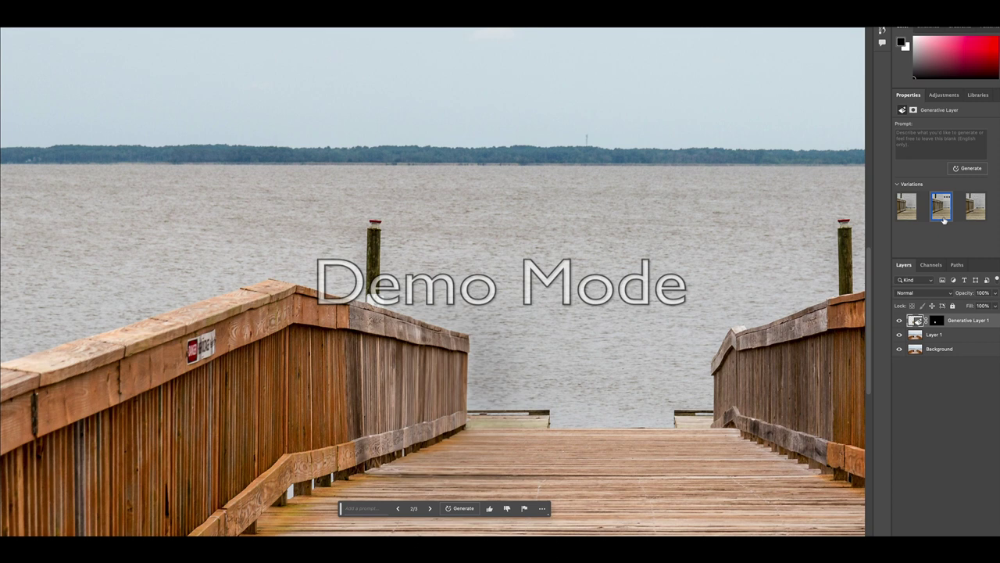
{"action": "left_click", "coordinate": [983, 221]}
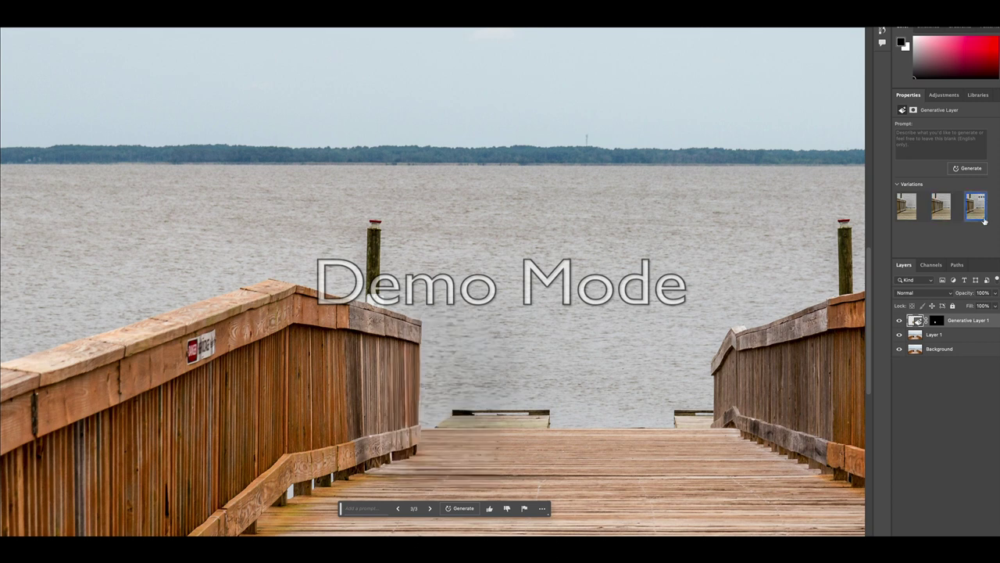
{"action": "left_click", "coordinate": [938, 217]}
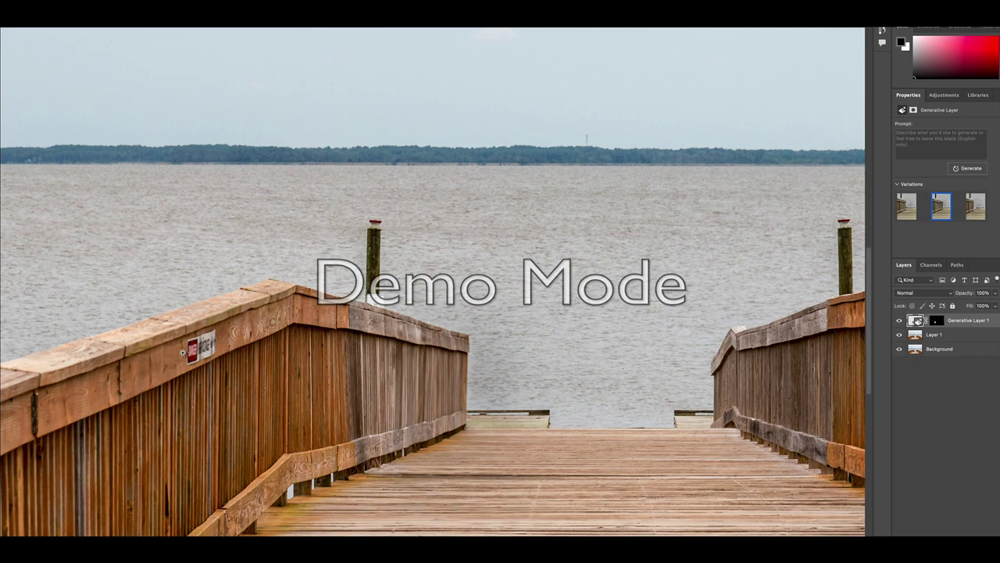
{"action": "scroll", "coordinate": [183, 353], "scroll_direction": "up", "scroll_amount": 2}
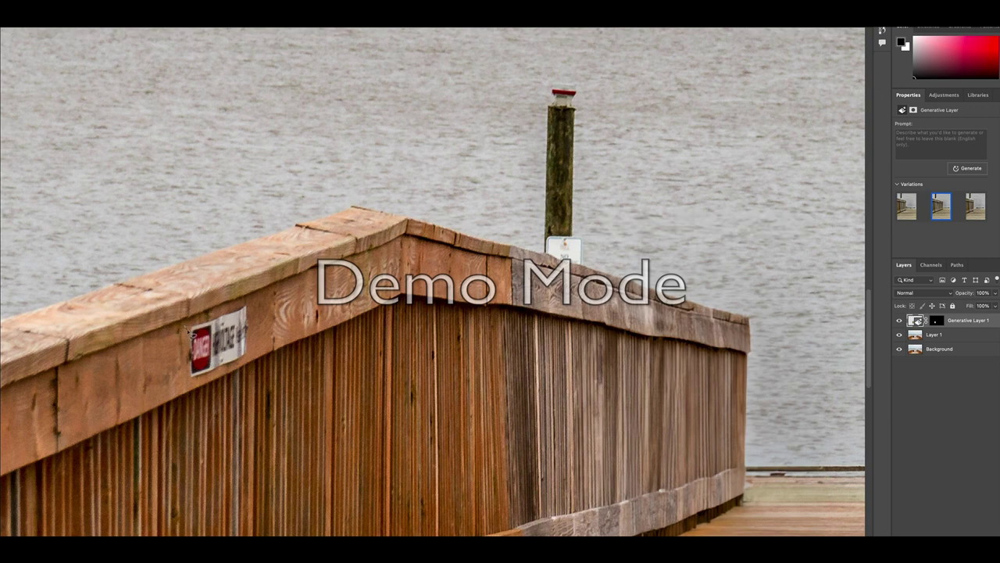
Lasso the railing warning sign and run Generative Fill on it with an empty prompt
{"action": "mouse_move", "coordinate": [189, 333]}
{"action": "left_mouse_down"}
{"action": "mouse_move", "coordinate": [191, 386]}
{"action": "mouse_move", "coordinate": [255, 360]}
{"action": "mouse_move", "coordinate": [253, 297]}
{"action": "mouse_move", "coordinate": [208, 311]}
{"action": "left_mouse_up"}
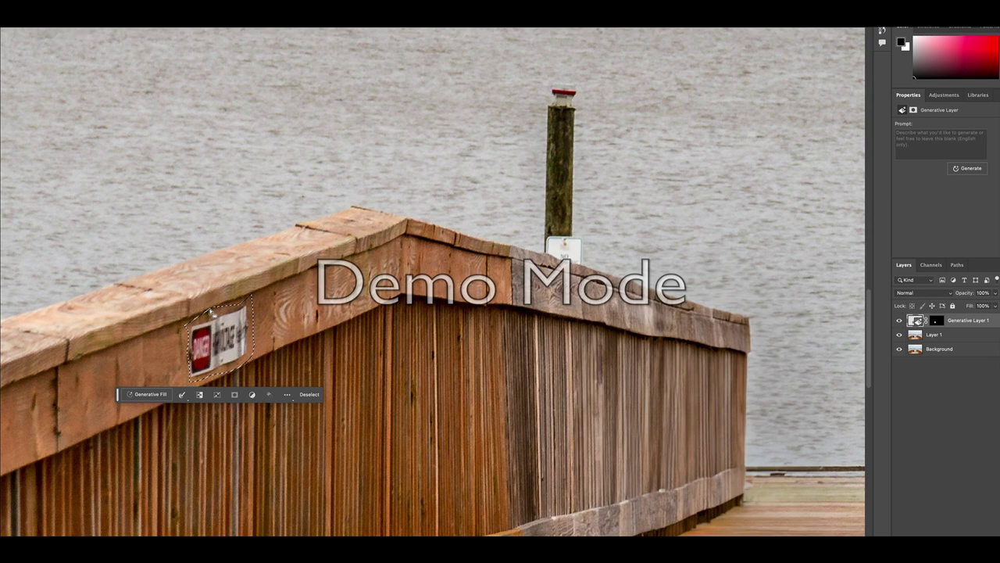
{"action": "left_click", "coordinate": [138, 395]}
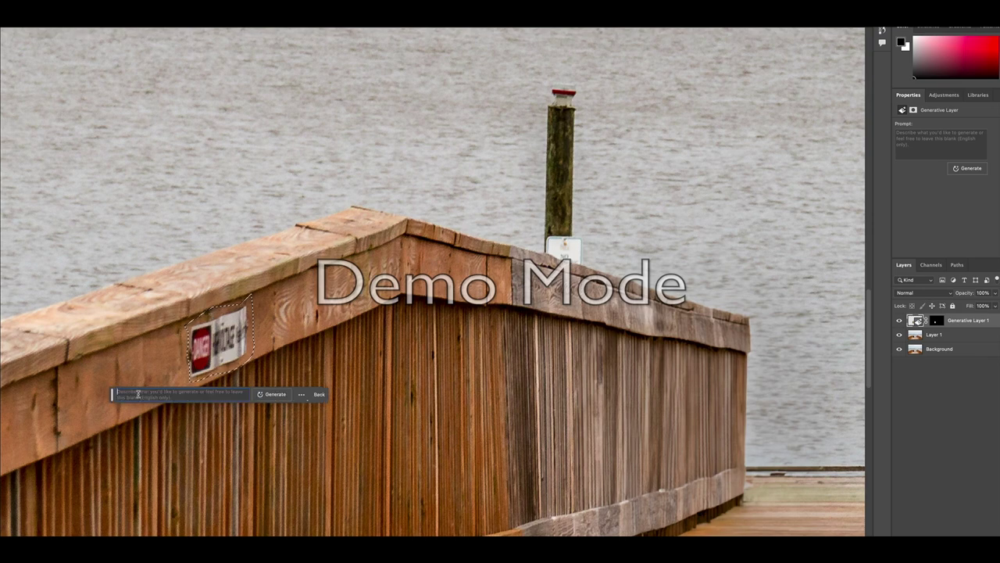
{"action": "left_click", "coordinate": [270, 395]}
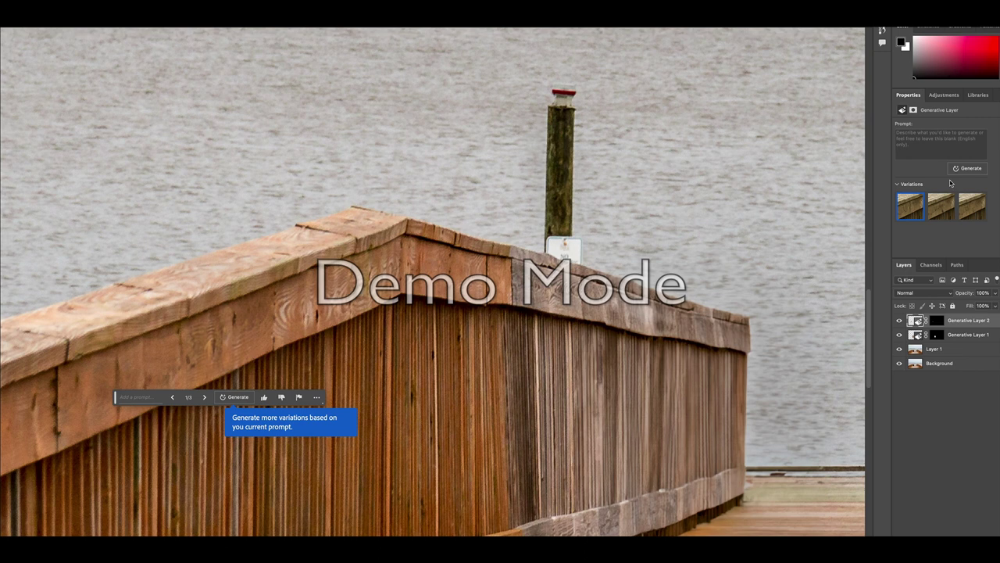
Compare all three railing-patch variations, keep the second, and move the taskbar bottom-right
{"action": "mouse_move", "coordinate": [941, 207]}
{"action": "left_click", "coordinate": [941, 206]}
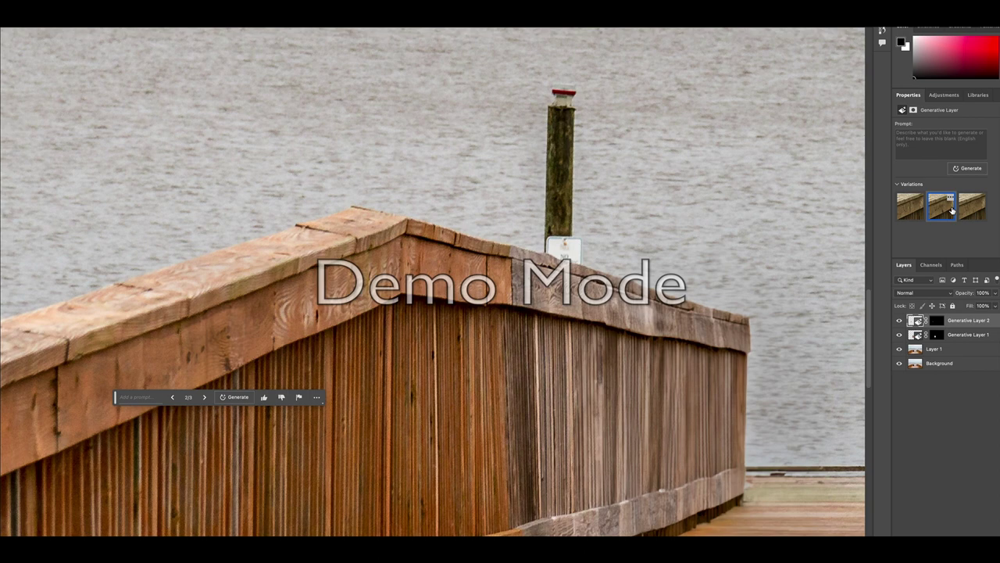
{"action": "left_click", "coordinate": [911, 219]}
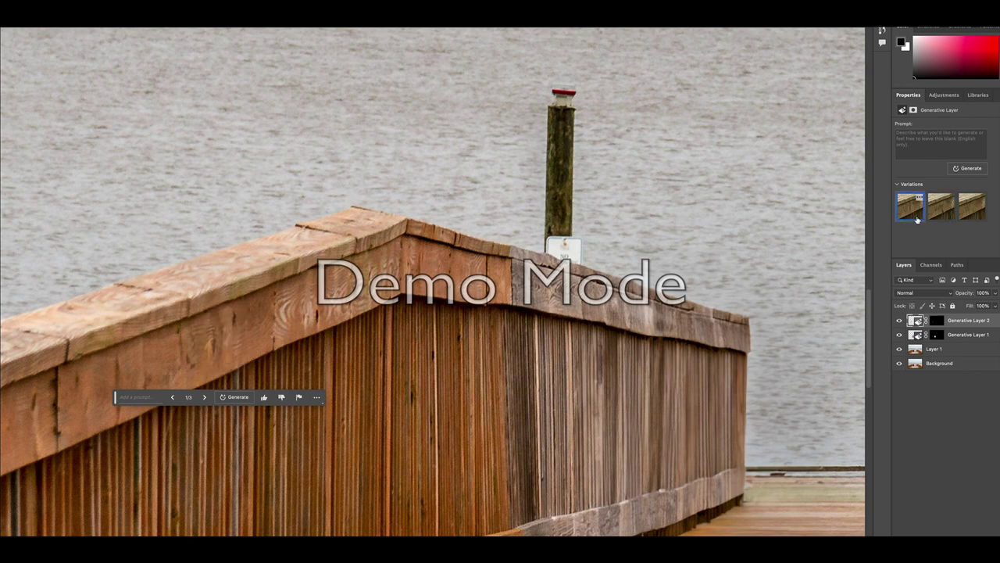
{"action": "left_click", "coordinate": [934, 219]}
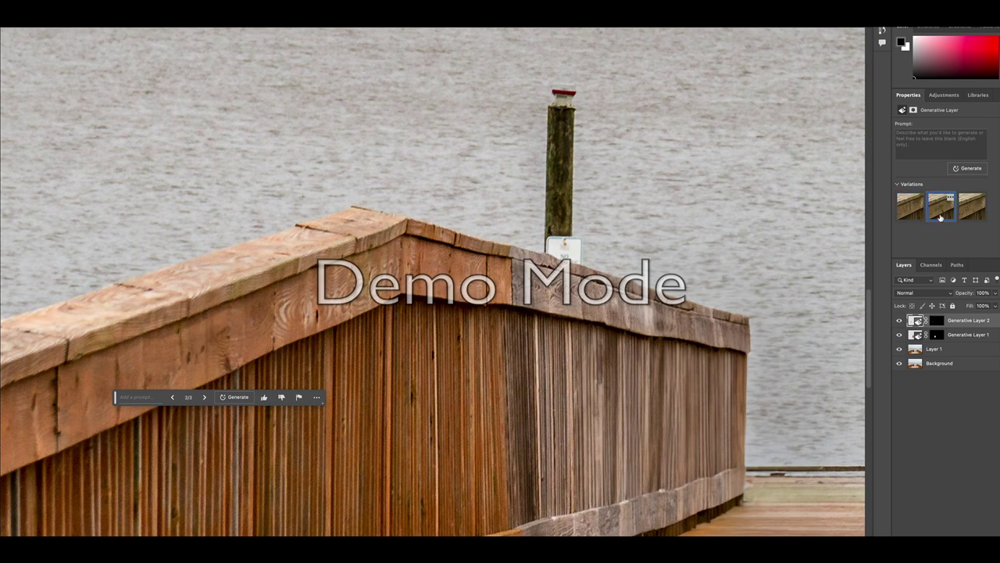
{"action": "left_click", "coordinate": [968, 218]}
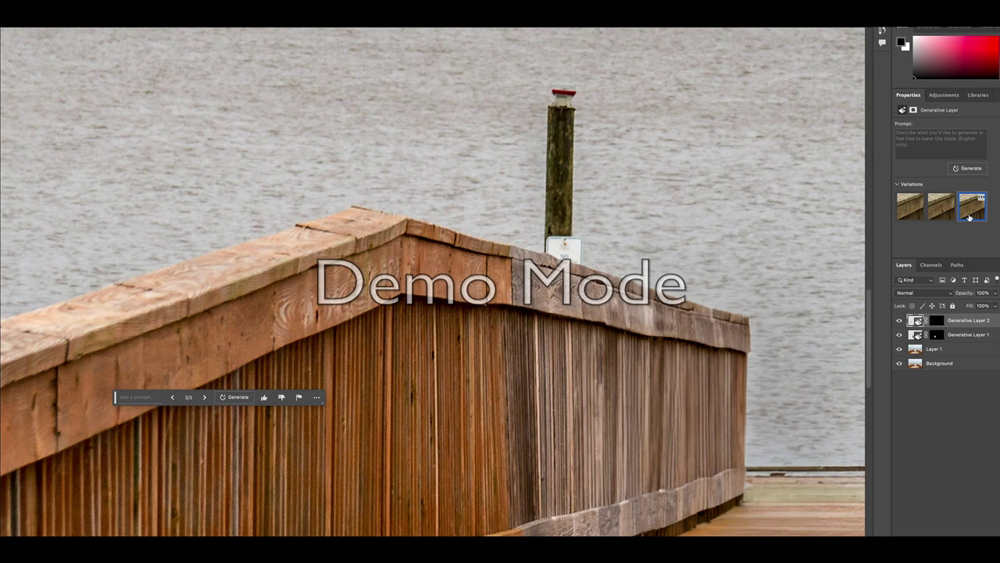
{"action": "left_click", "coordinate": [942, 218]}
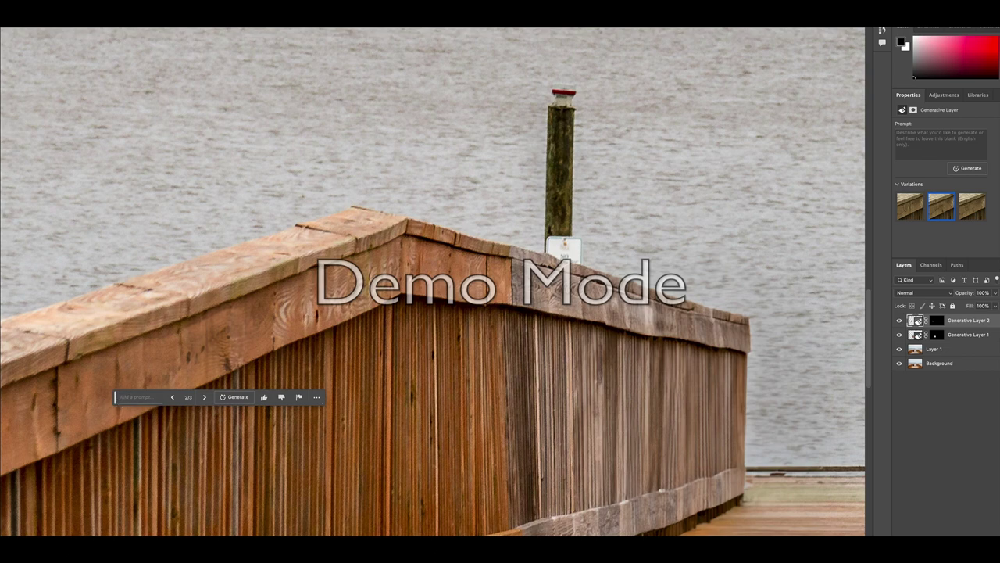
{"action": "left_click_drag", "start_coordinate": [115, 397], "coordinate": [659, 524]}
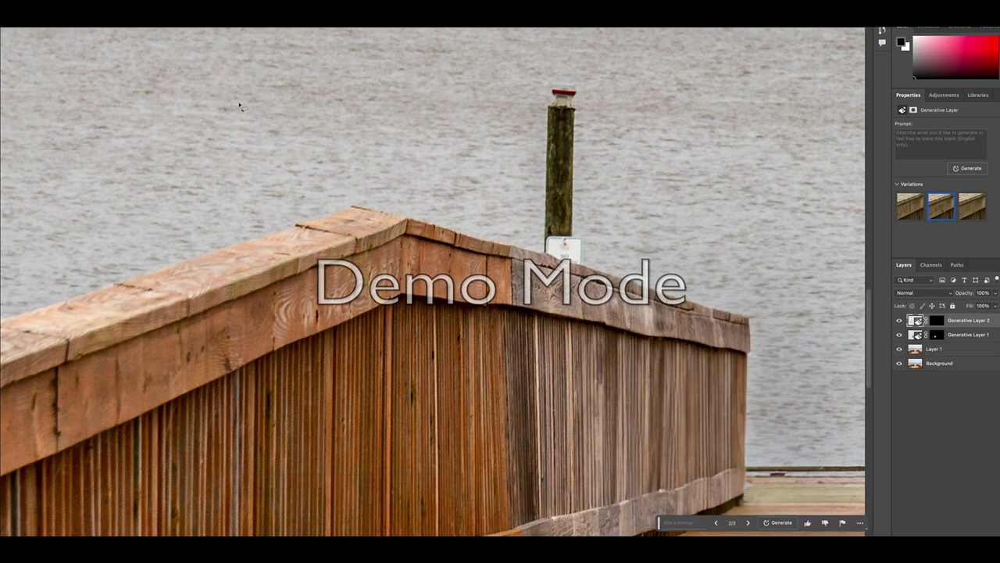
Fit the pier in view and toggle the trash-can fill to compare before and after
{"action": "key", "text": "z"}
{"action": "key", "text": "ctrl+0"}
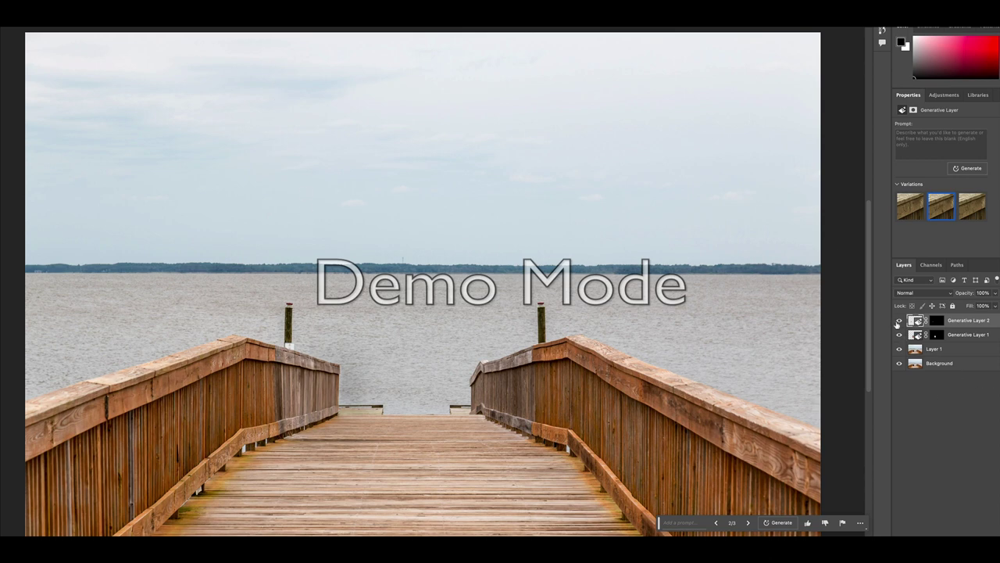
{"action": "left_click", "coordinate": [898, 320]}
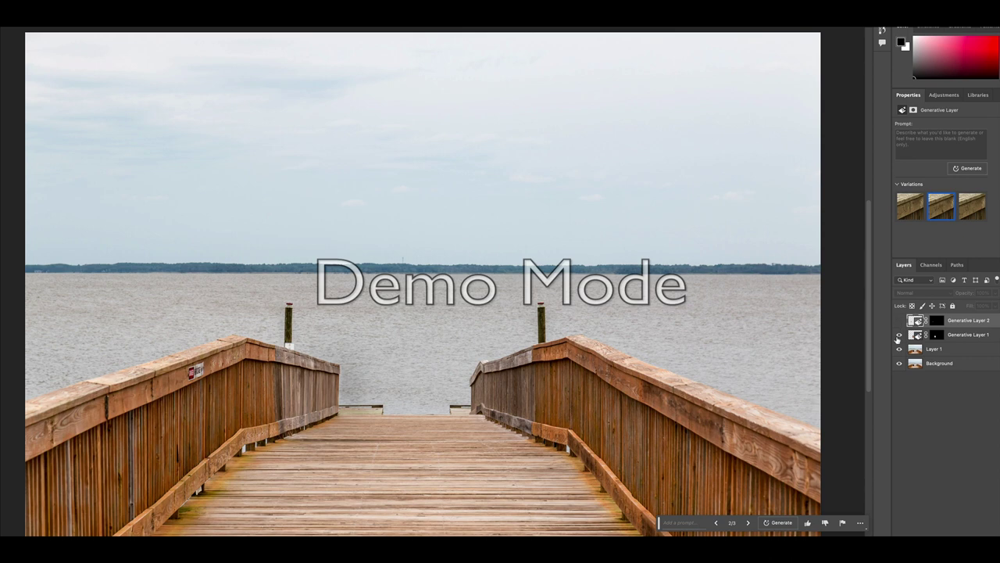
{"action": "left_click", "coordinate": [898, 334]}
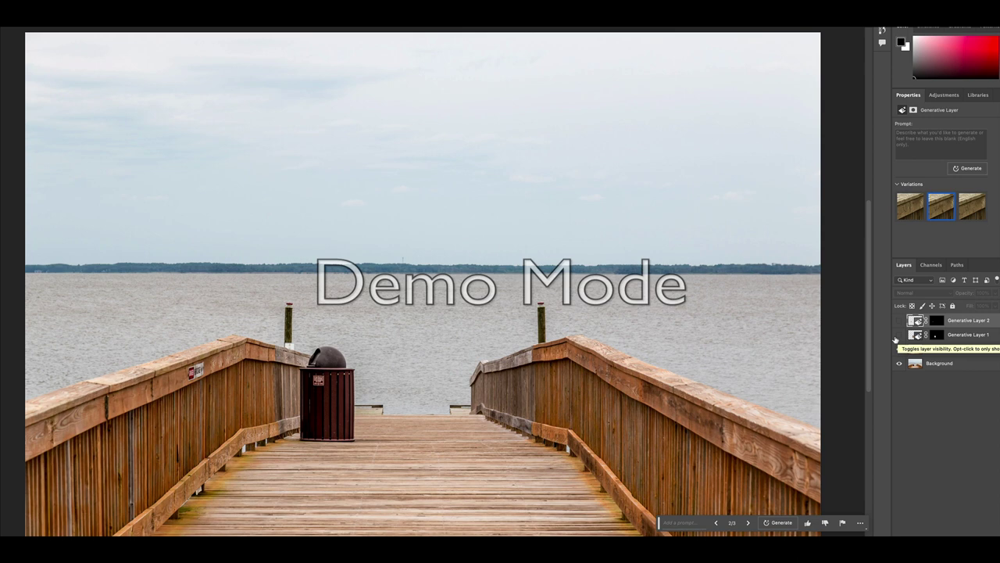
{"action": "left_click", "coordinate": [899, 335]}
{"action": "left_click", "coordinate": [899, 334]}
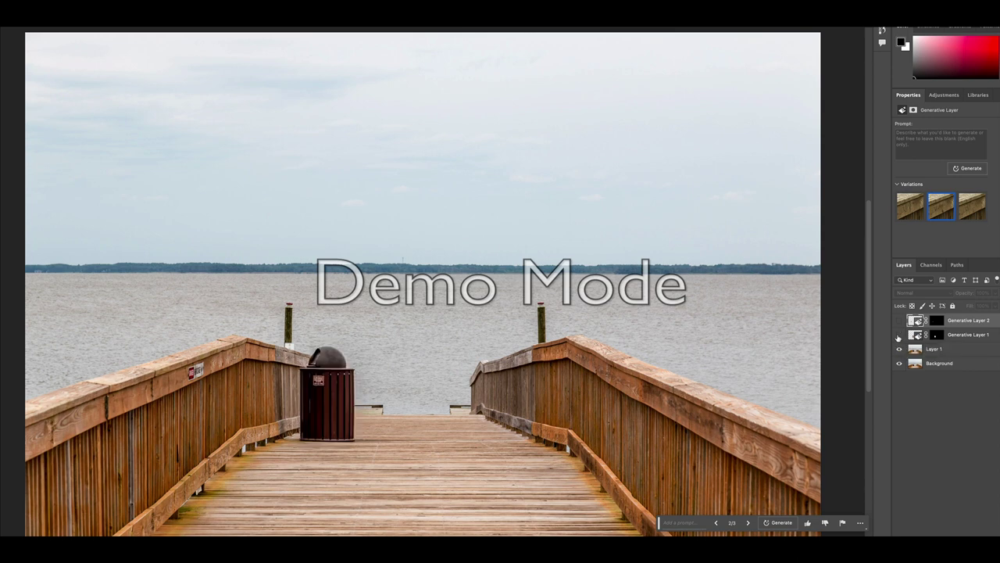
{"action": "left_click", "coordinate": [898, 334]}
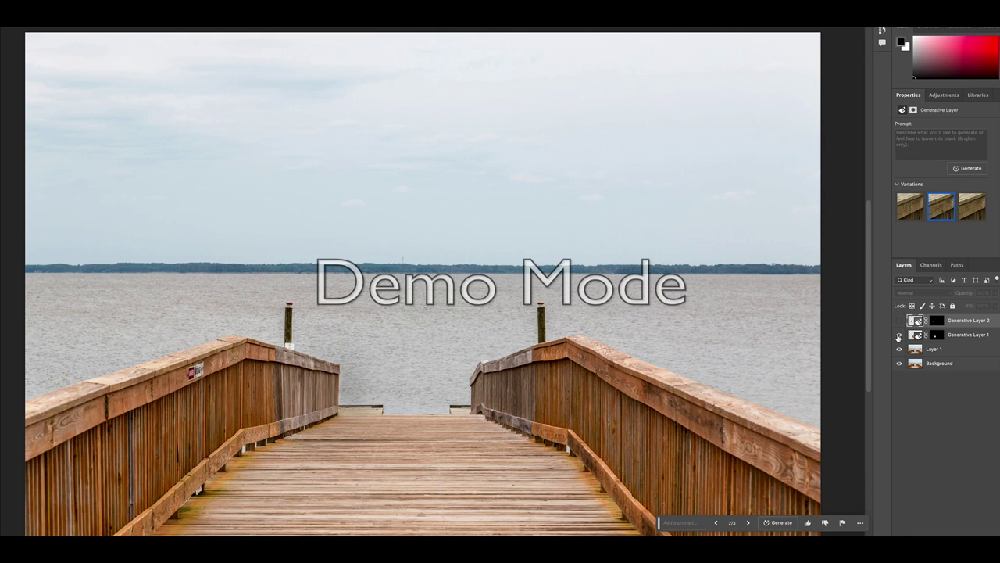
{"action": "left_click", "coordinate": [898, 334]}
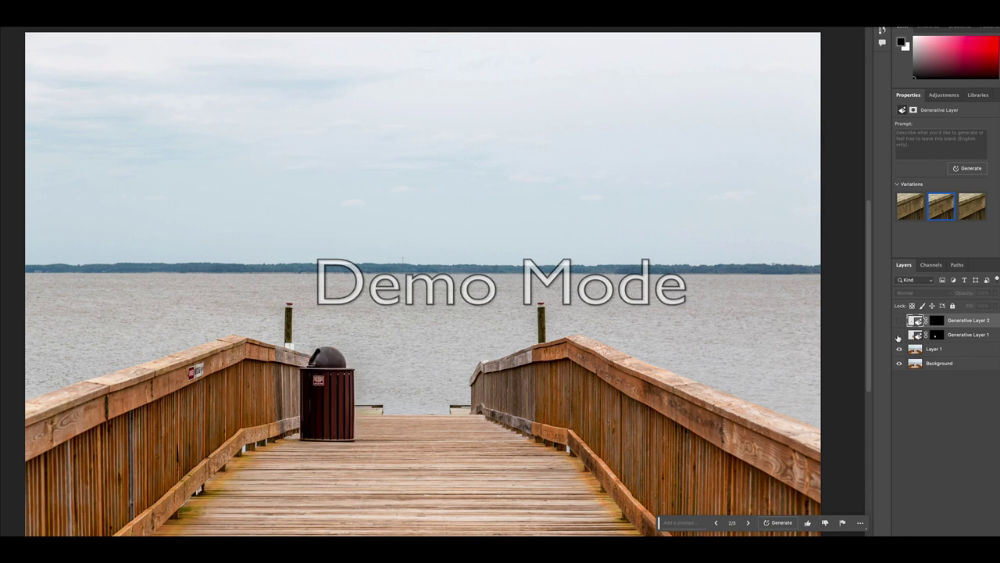
{"action": "left_click", "coordinate": [899, 334]}
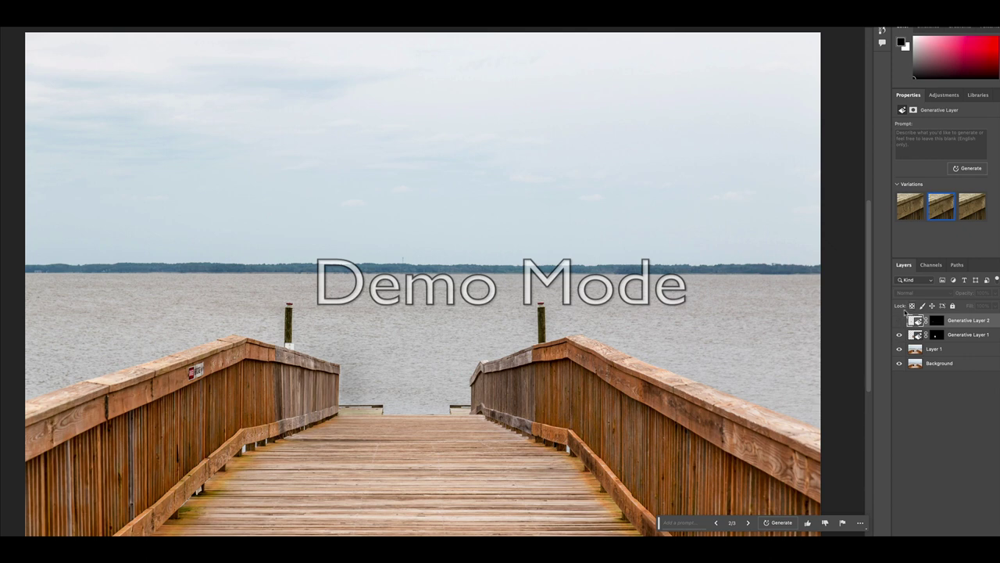
Toggle the warning-sign fill to compare, leaving both generative layers visible
{"action": "left_click", "coordinate": [898, 320]}
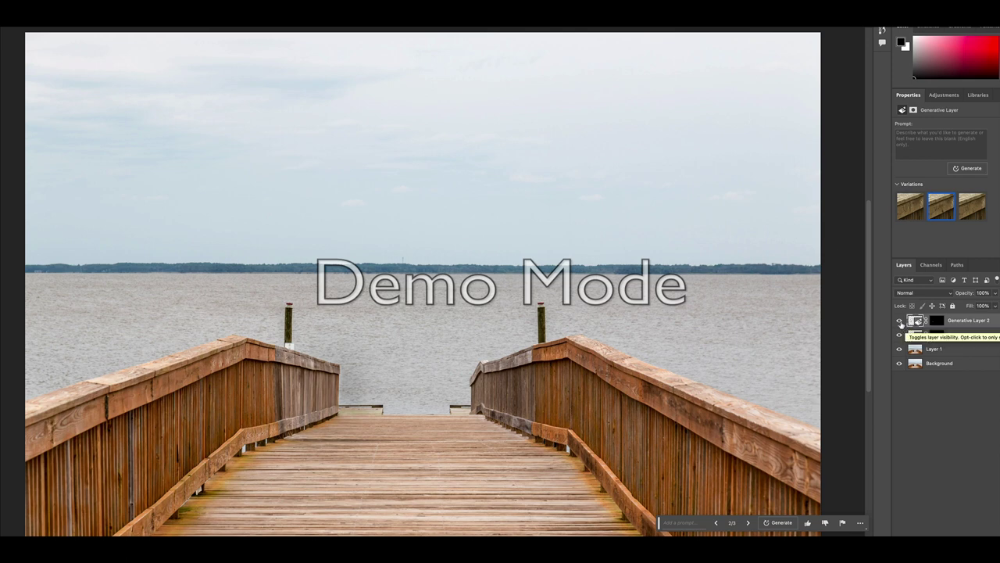
{"action": "left_click", "coordinate": [900, 322]}
{"action": "left_click", "coordinate": [900, 321]}
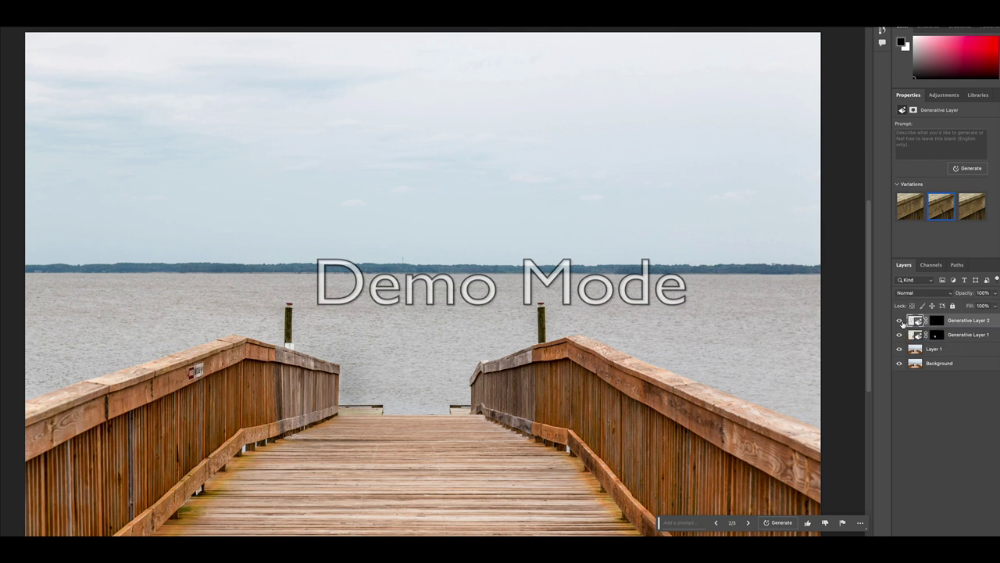
{"action": "left_click", "coordinate": [900, 322]}
{"action": "left_click", "coordinate": [900, 321]}
{"action": "left_click", "coordinate": [900, 336]}
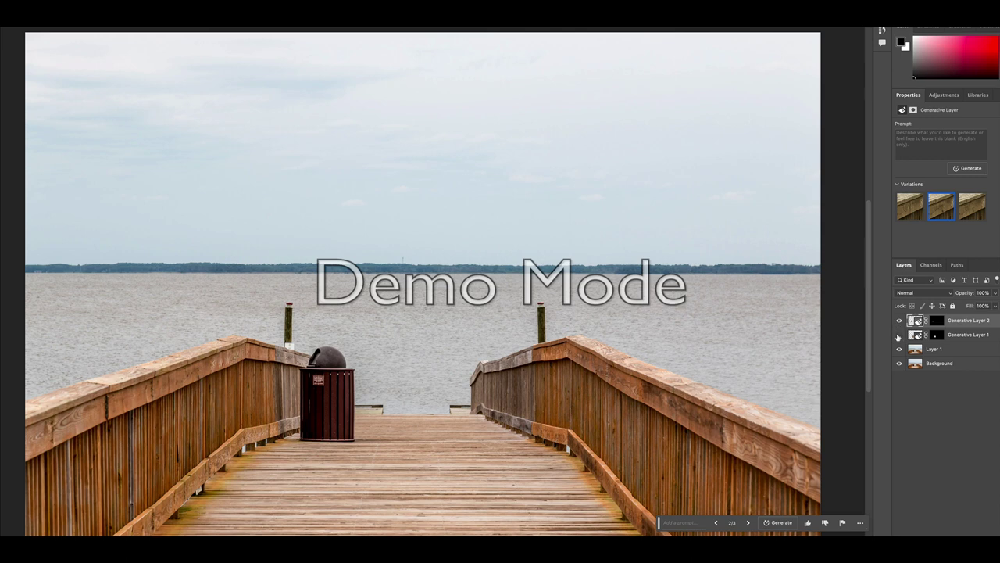
{"action": "left_click", "coordinate": [898, 334]}
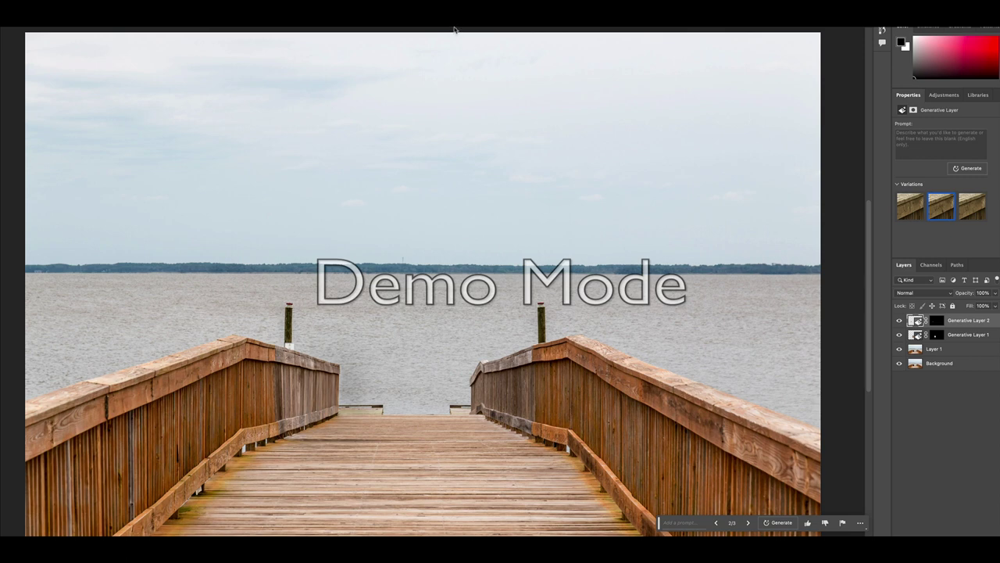
Close the edited photo and save it back to Lightroom as IMG_1794-Edit-2.tif
{"action": "key", "text": "super+w"}
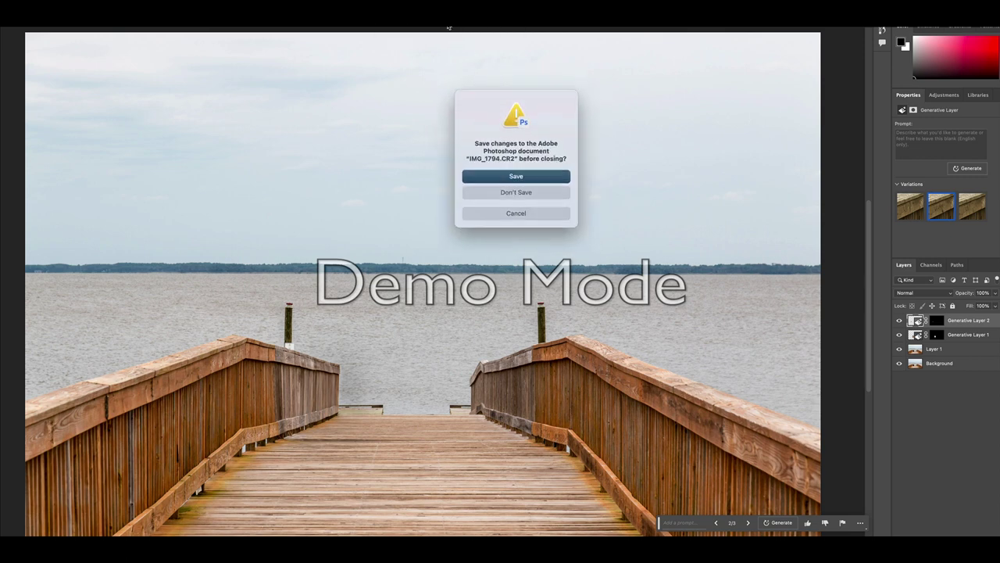
{"action": "left_click", "coordinate": [480, 180]}
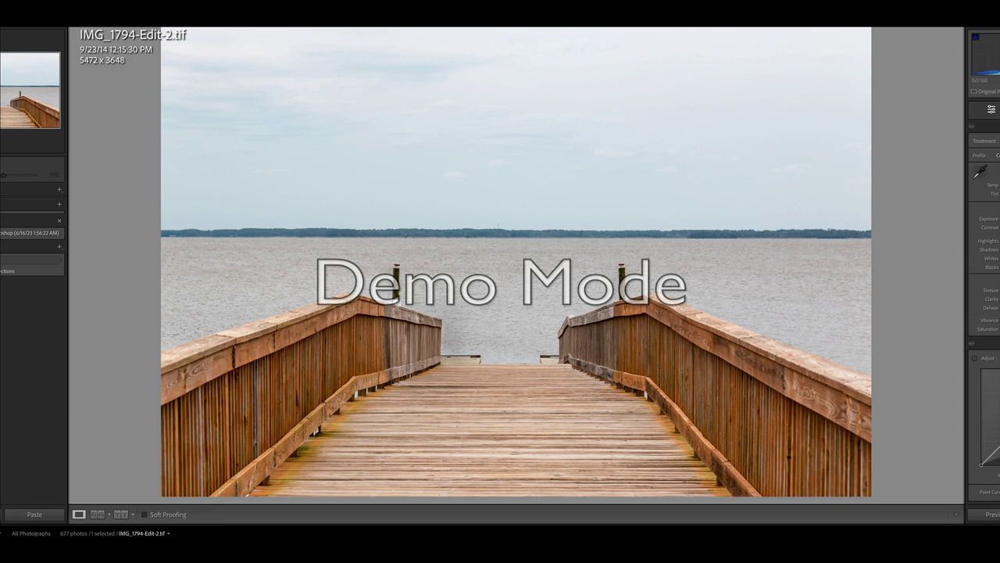
{"action": "key", "text": "v"}
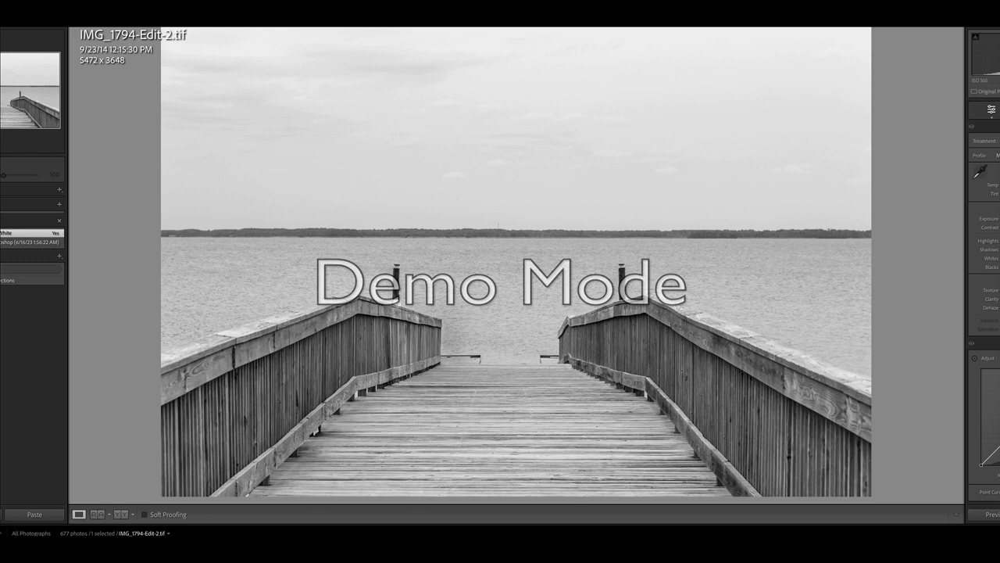
{"action": "left_click", "coordinate": [32, 243]}
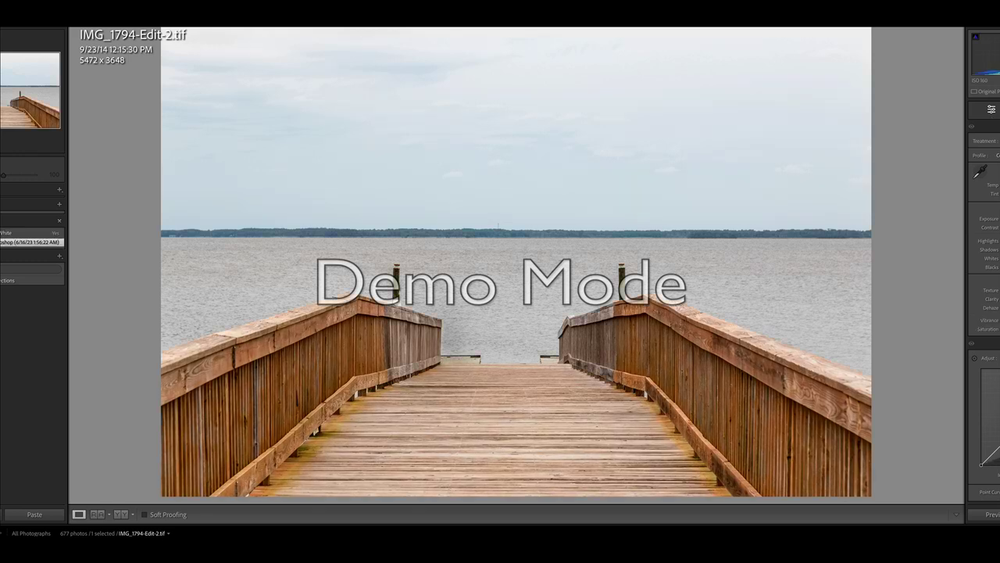